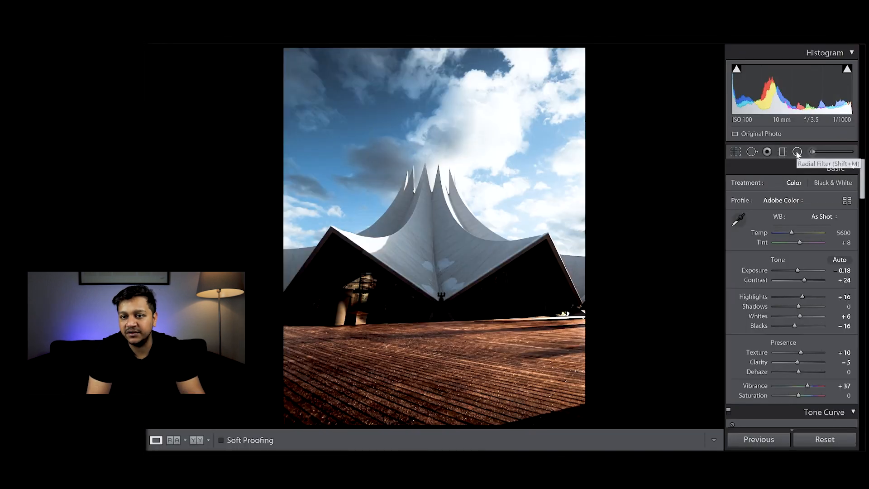
Draw a large, slightly tilted radial filter centred beyond the photo's upper-right edge, covering sky and roof, with its mask inverted.
left_click(797, 152)
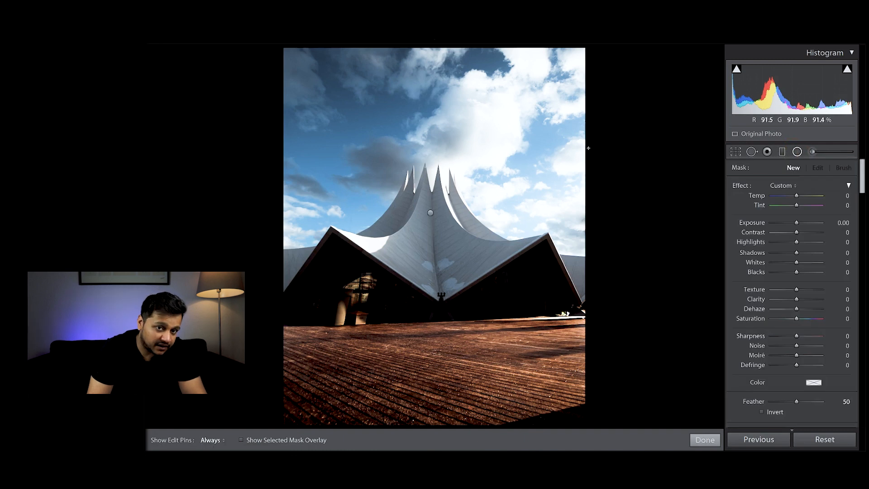
left_click_drag(603, 145, 347, 266)
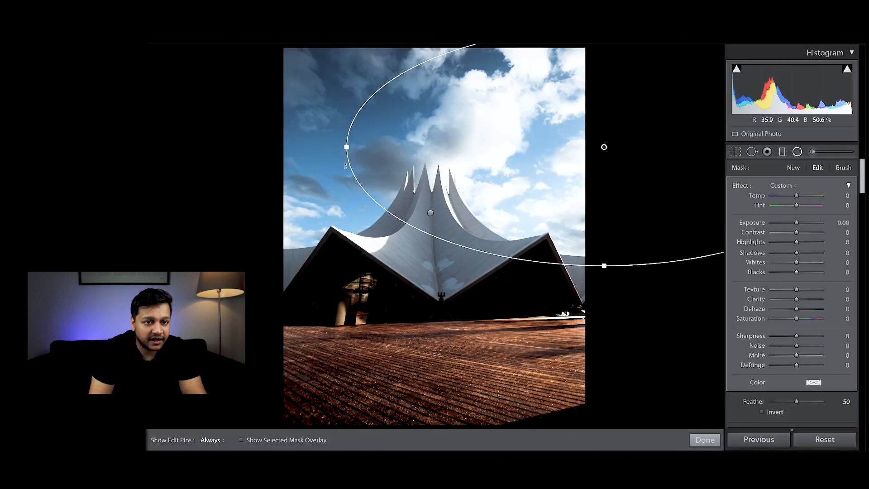
left_click_drag(345, 170, 342, 202)
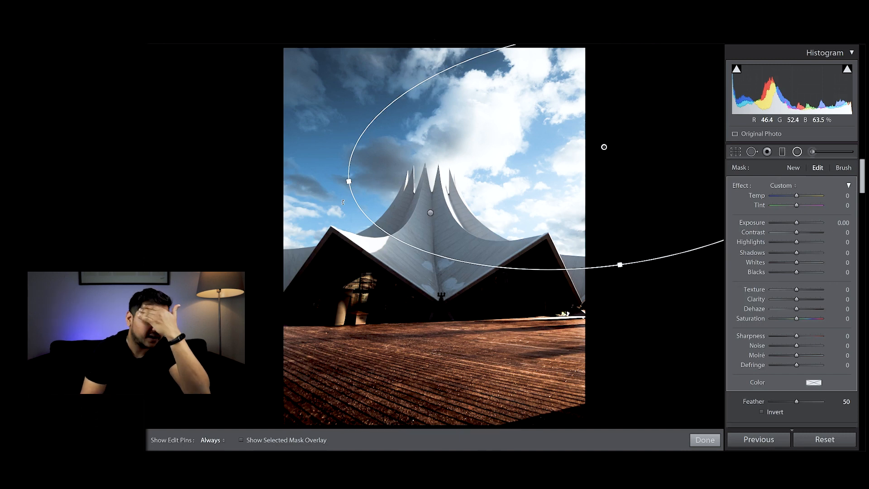
scroll(790, 380, "down", 3)
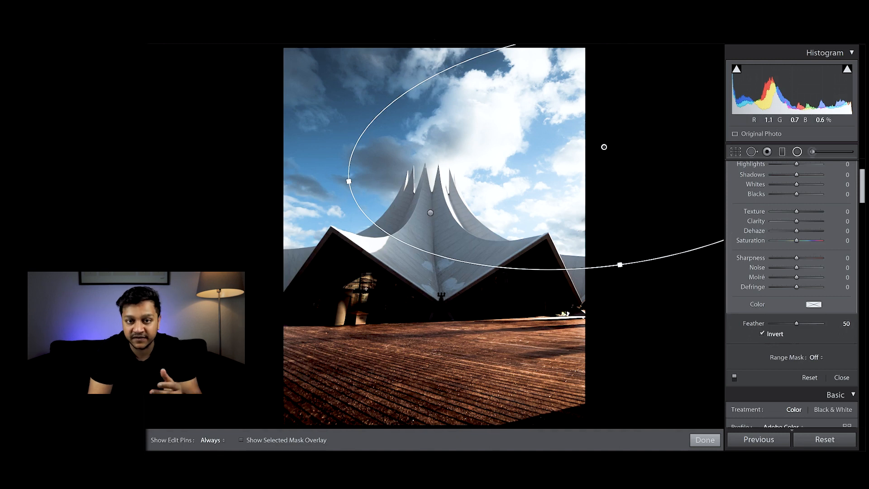
scroll(770, 332, "up", 3)
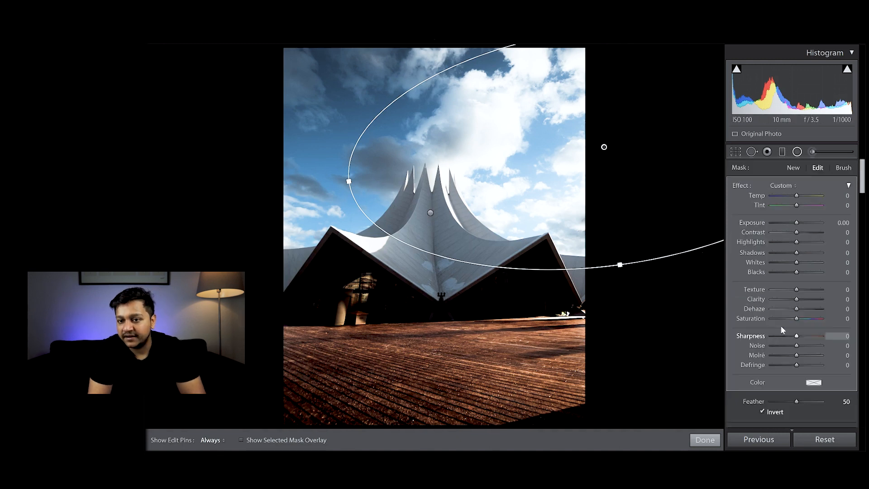
Set the radial filter's Clarity to -62, Dehaze to -19, Shadows to -27 and Highlights to 10.
left_click_drag(788, 302, 780, 302)
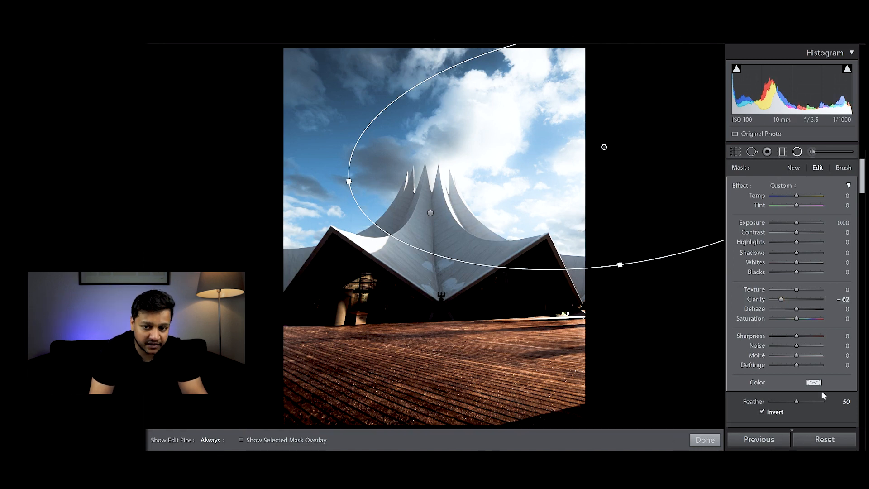
left_click_drag(795, 308, 792, 309)
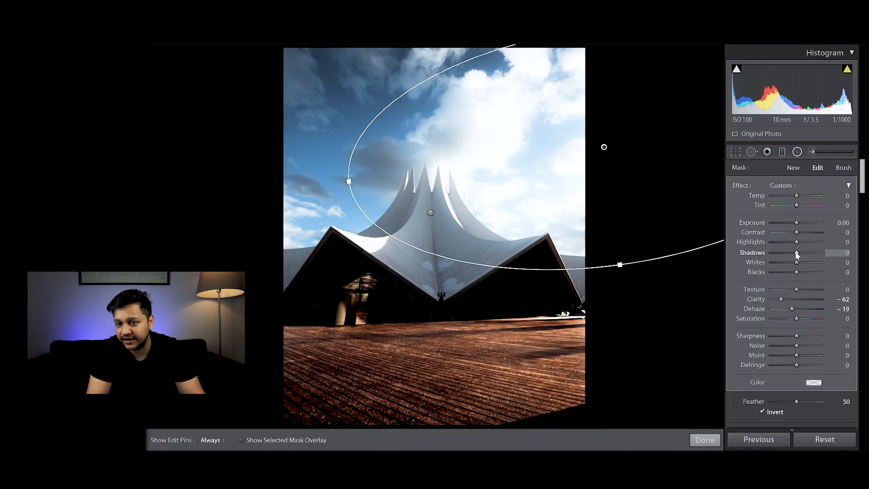
left_click_drag(797, 253, 790, 253)
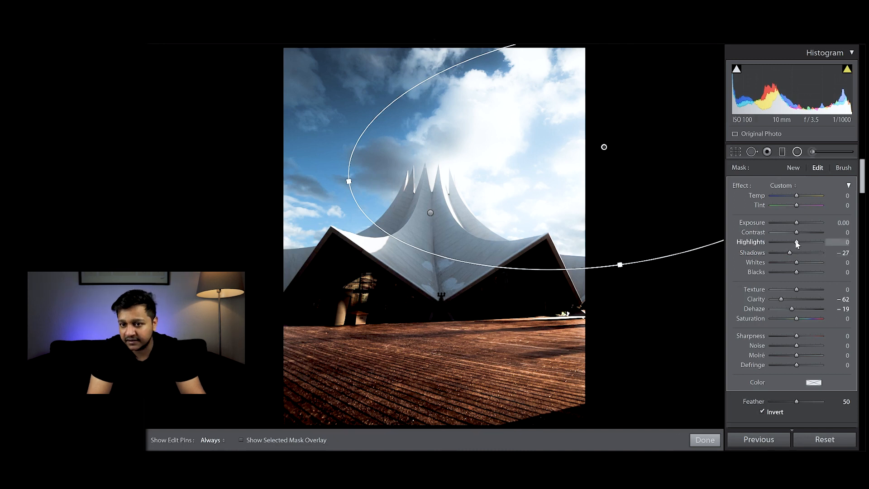
left_click_drag(796, 240, 799, 240)
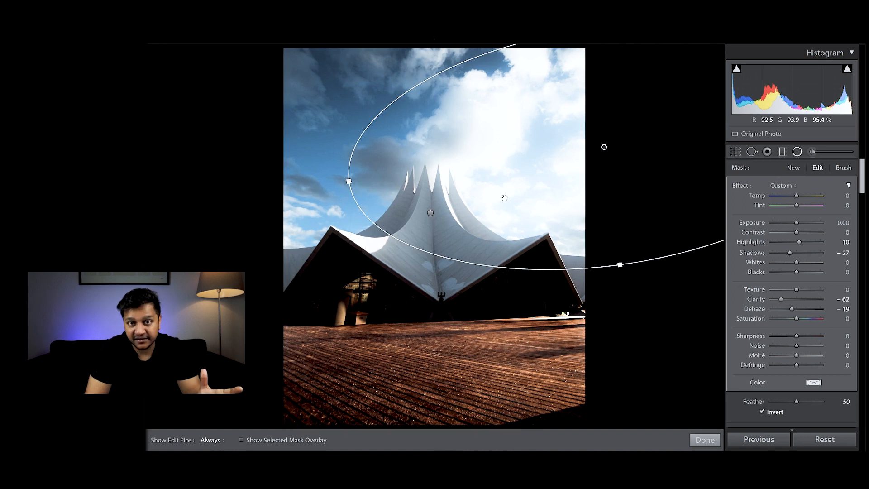
Warm the radial filter with Temp 29 and a pale yellow colour tint of hue 44 and saturation 20%.
left_click_drag(796, 196, 805, 196)
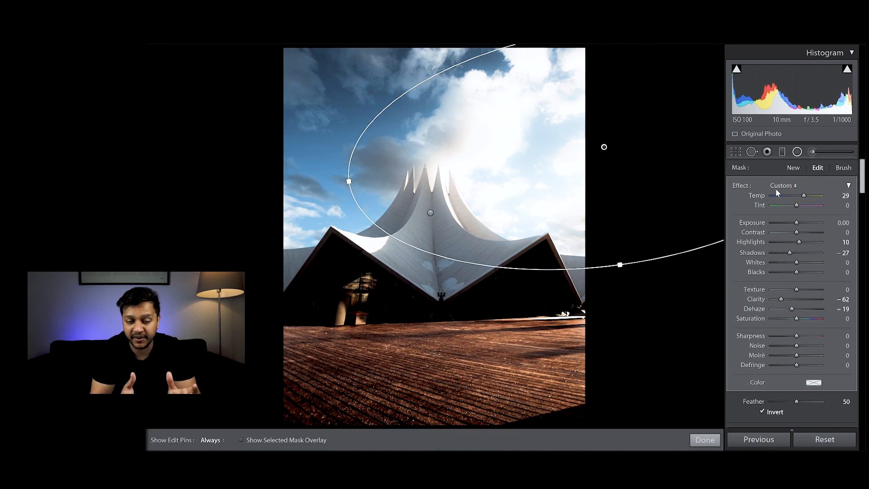
left_click(818, 385)
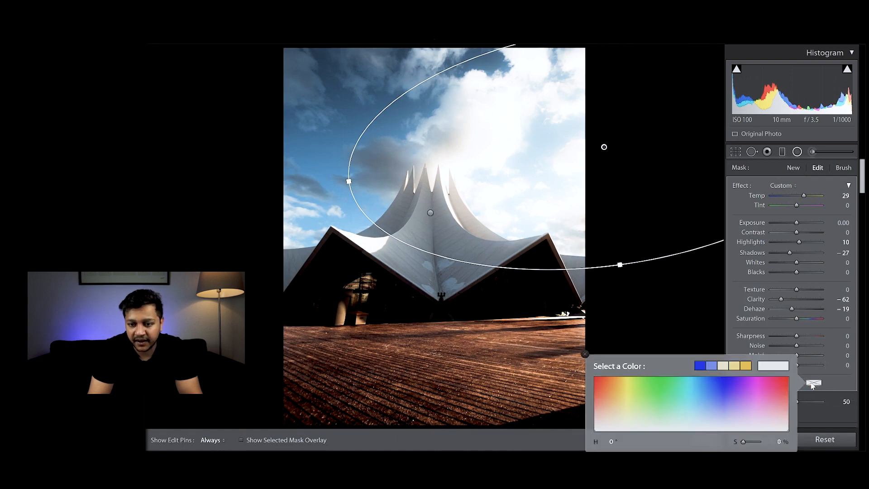
left_click(614, 411)
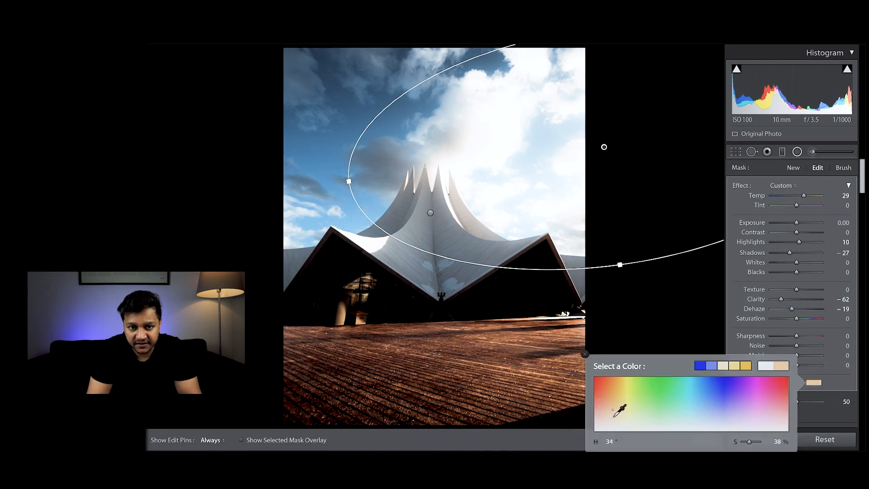
left_click_drag(614, 411, 618, 421)
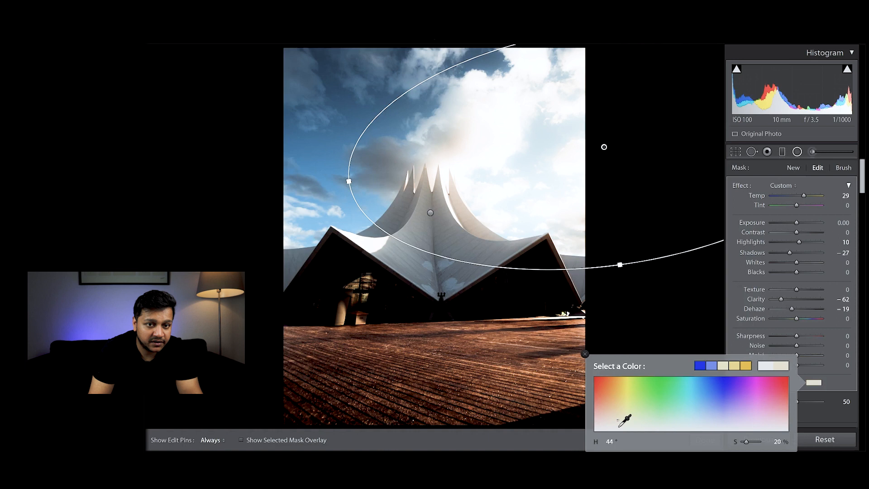
left_click(735, 287)
Apply a Luminance range mask to the radial filter and show the luminance mask.
scroll(735, 287, "down", 3)
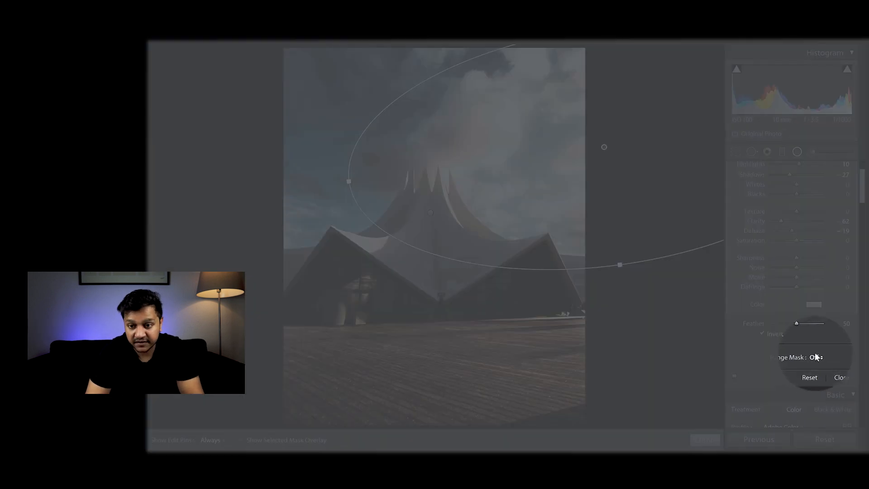
left_click(814, 357)
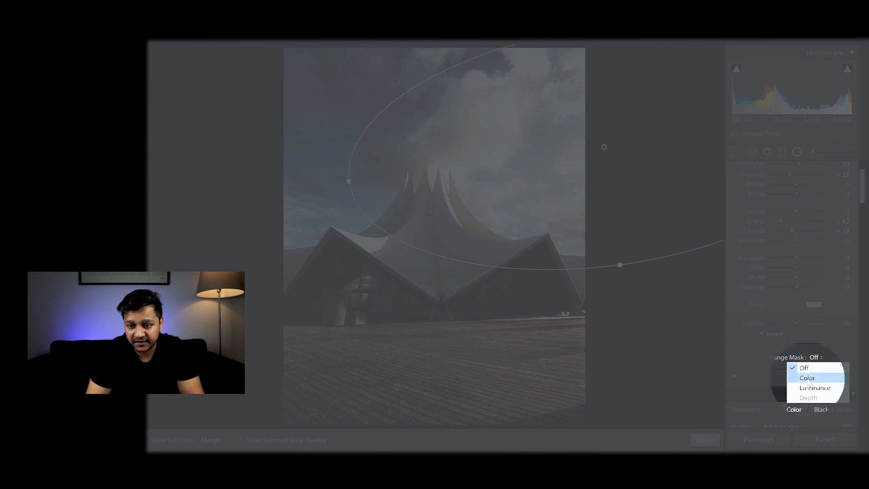
left_click(806, 389)
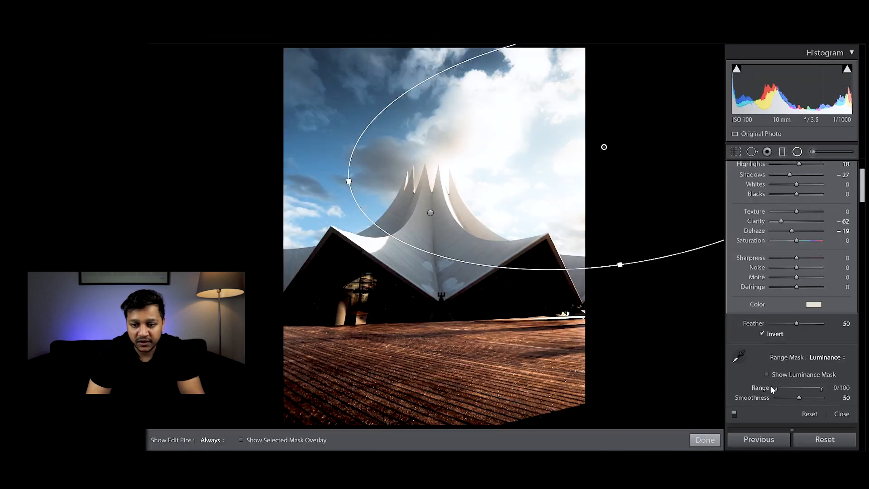
left_click(767, 374)
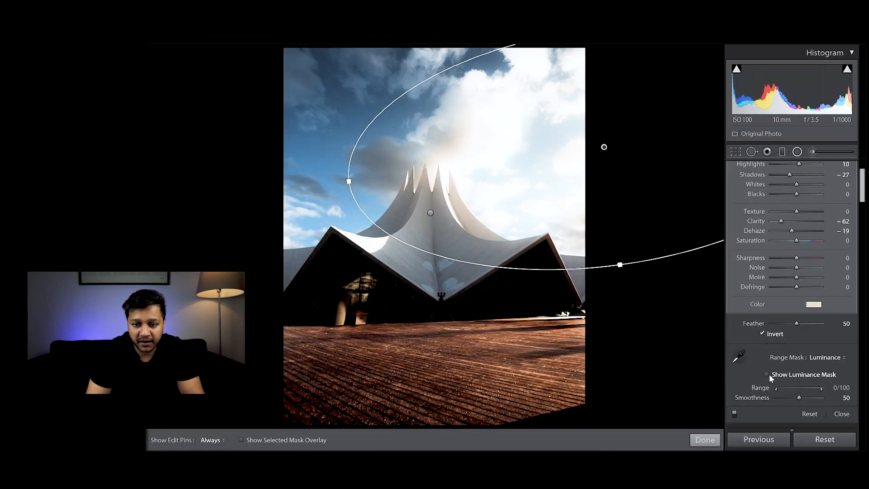
Try luminance ranges of 51/100 and 0/45 on the radial filter's mask, and restore the full 0/100 range.
left_click_drag(778, 389, 786, 390)
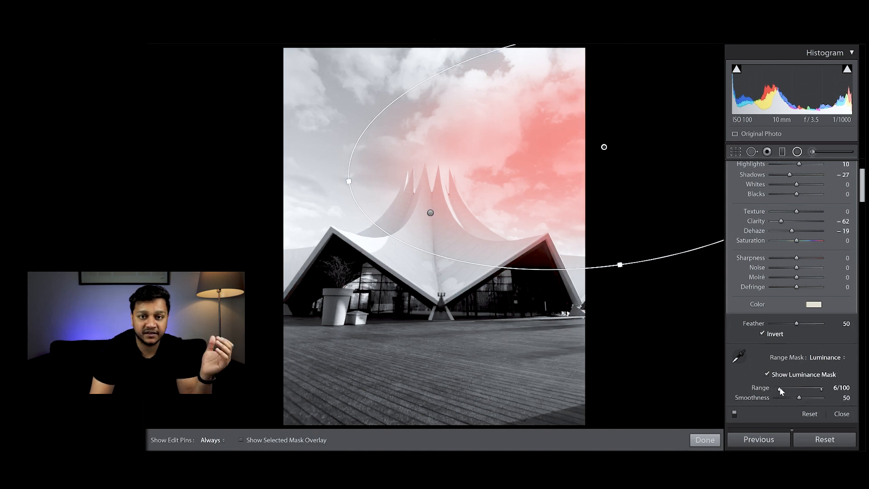
left_click_drag(787, 389, 799, 389)
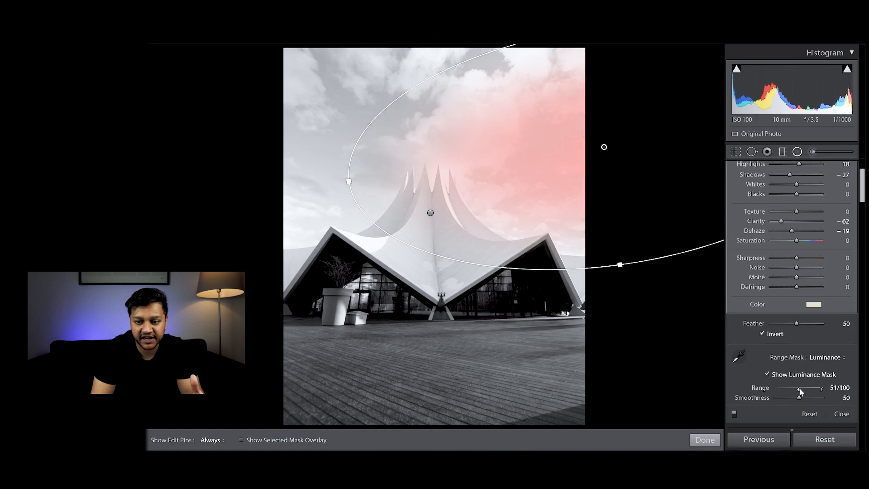
double_click(761, 388)
mouse_move(811, 388)
left_mouse_down()
mouse_move(787, 388)
mouse_move(798, 390)
left_mouse_up()
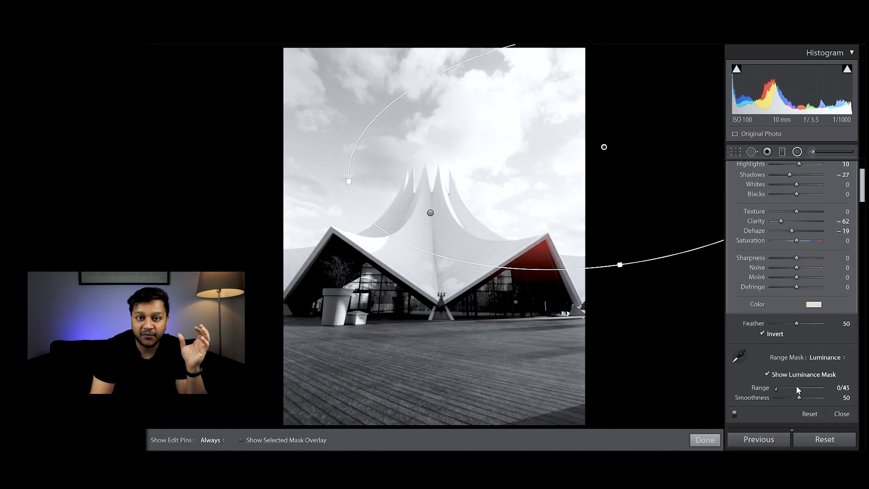
left_click_drag(797, 386, 827, 386)
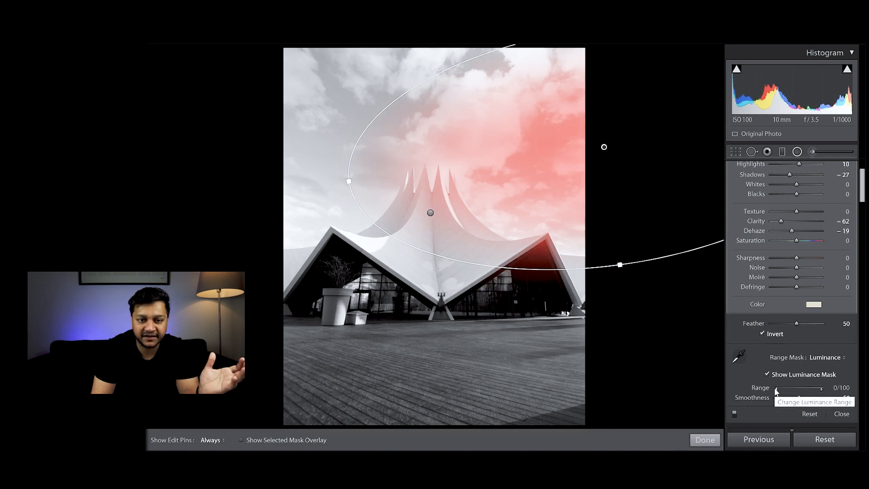
Set the mask's luminance range to 46/100, hide the luminance mask and finish editing the radial filter.
left_click_drag(776, 391, 791, 388)
left_click_drag(793, 388, 796, 388)
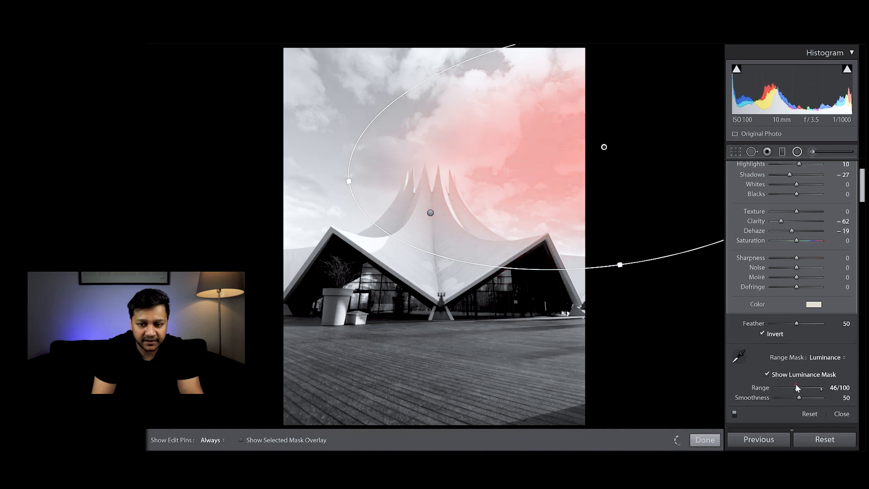
left_click(768, 375)
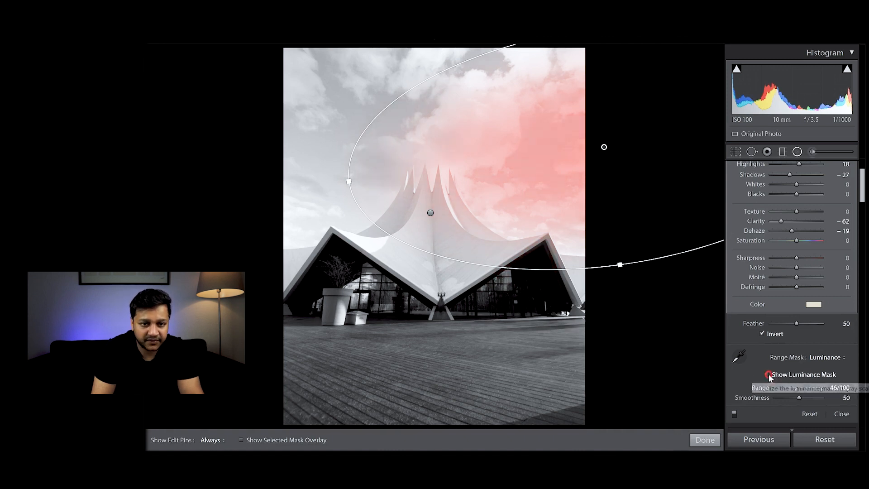
scroll(763, 295, "up", 3)
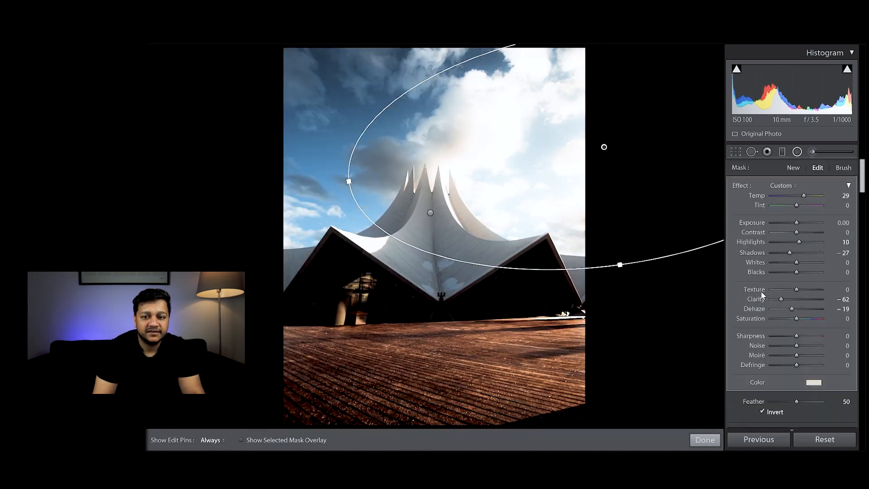
left_click(705, 439)
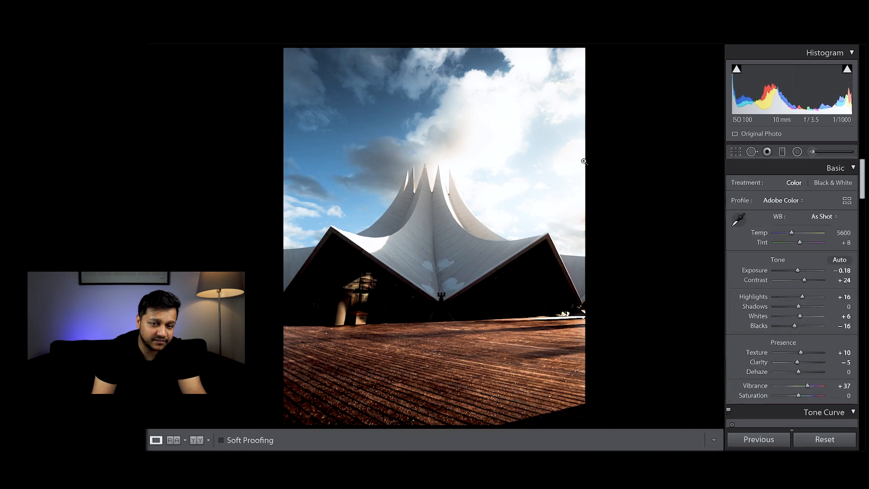
Fine-tune the photo's sharpening amount and slightly increase the sharpening masking.
scroll(772, 336, "down", 10)
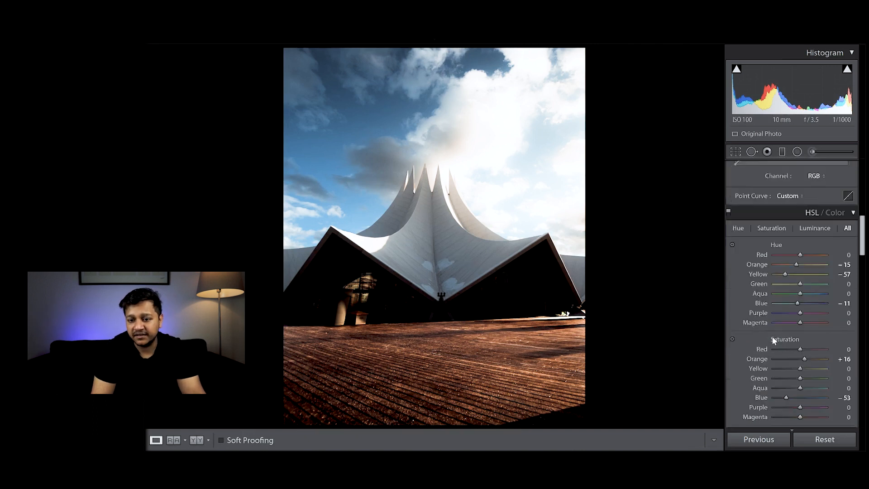
scroll(770, 337, "down", 3)
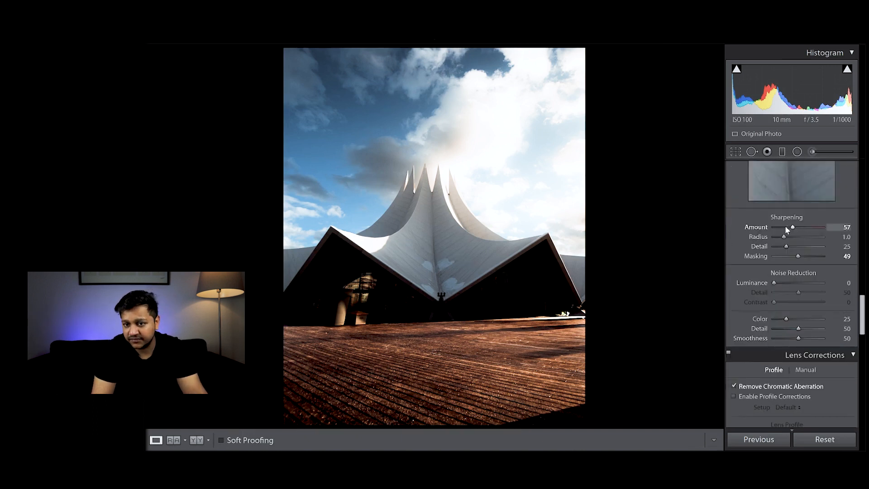
left_click_drag(794, 225, 795, 225)
key("alt")
left_click_drag(798, 255, 801, 256)
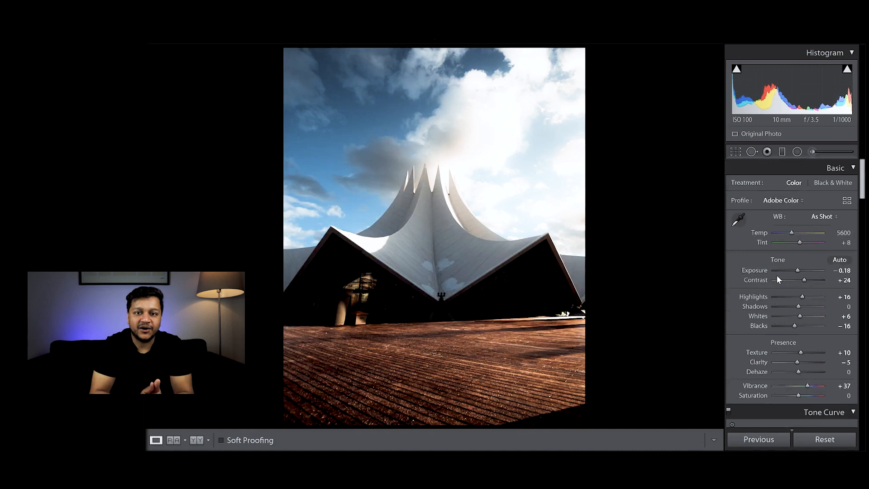